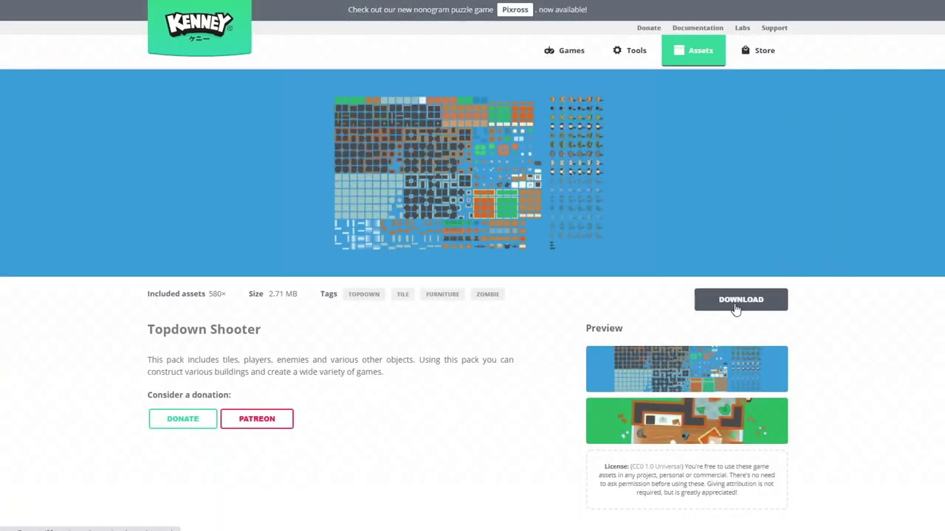
Download the top-down asset pack from its download page.
left_click(738, 300)
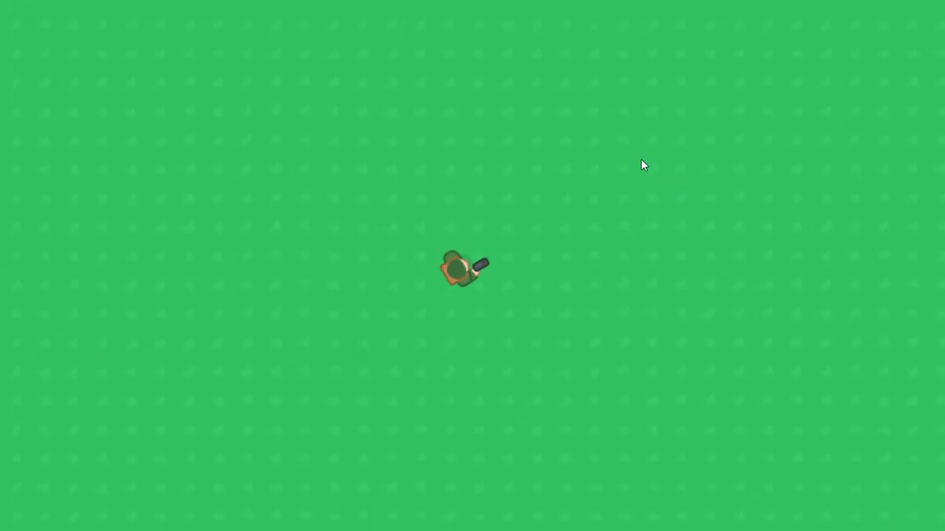
Walk the player around and down onto the dirt patch.
key("s")
key("d")
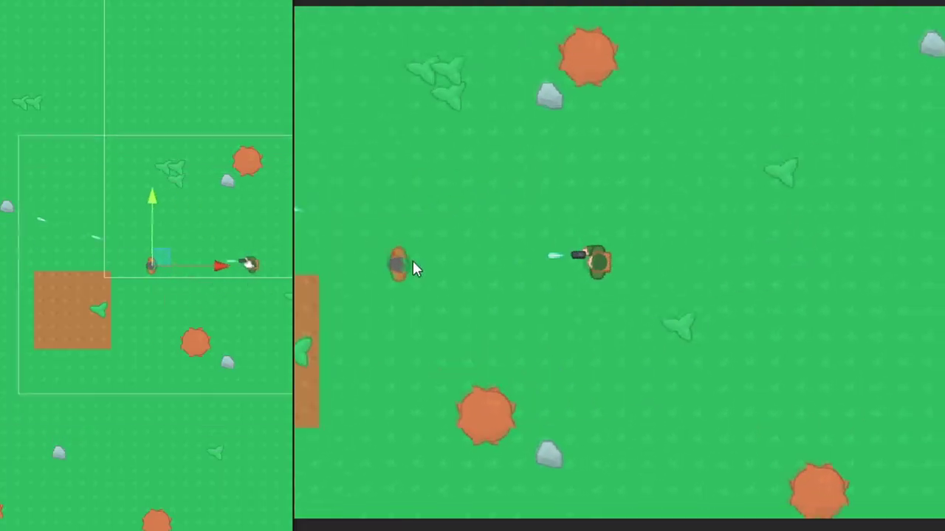
key("a")
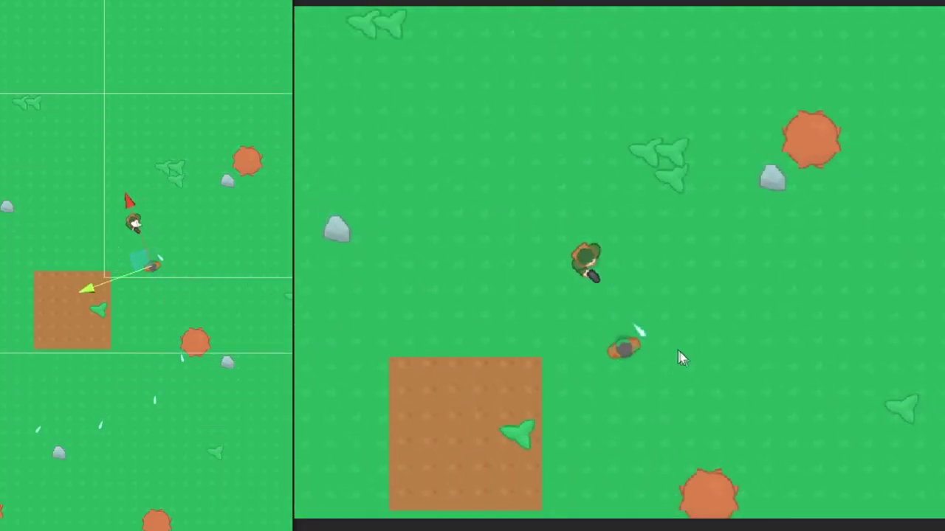
key("s")
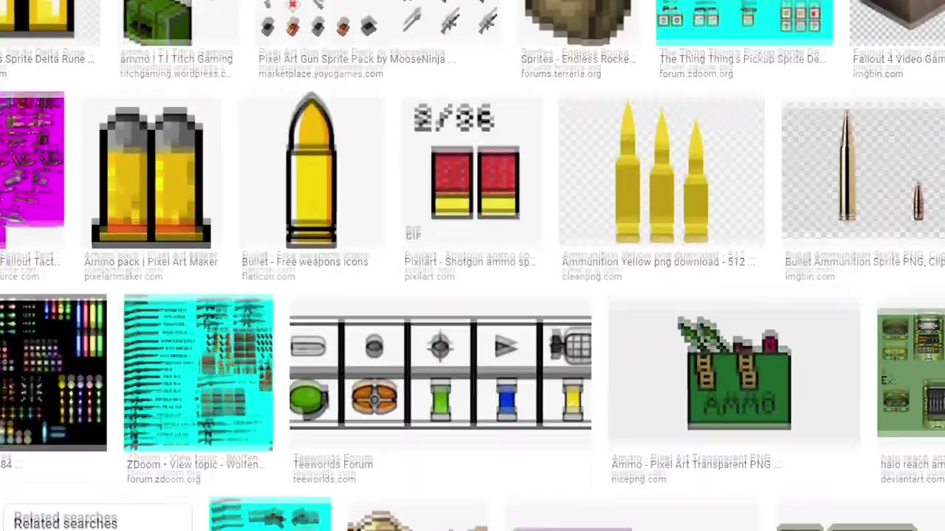
scroll(472, 265, "down", 5)
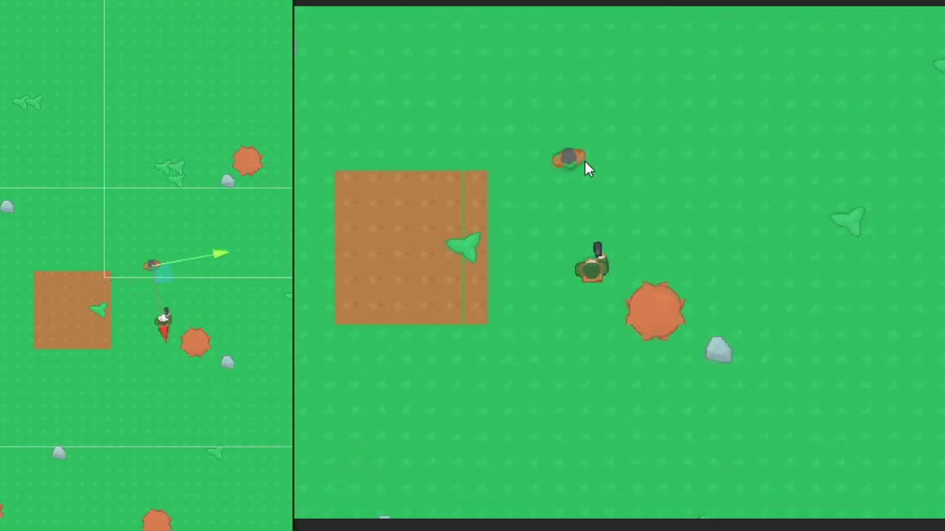
Shoot at the chasing enemy while moving, then start a new line after enemySpeed.
left_click(434, 207)
key("w")
key("a")
left_click(457, 310)
left_click(678, 380)
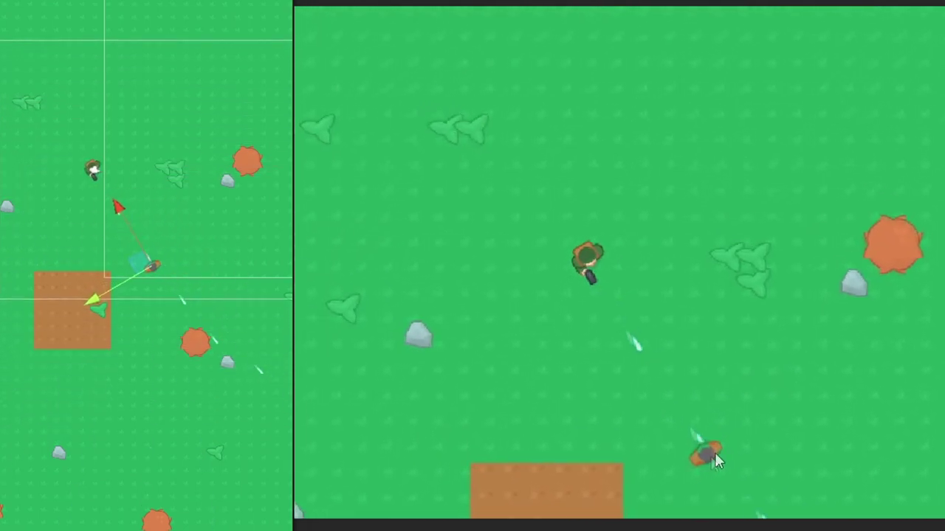
key("s")
key("d")
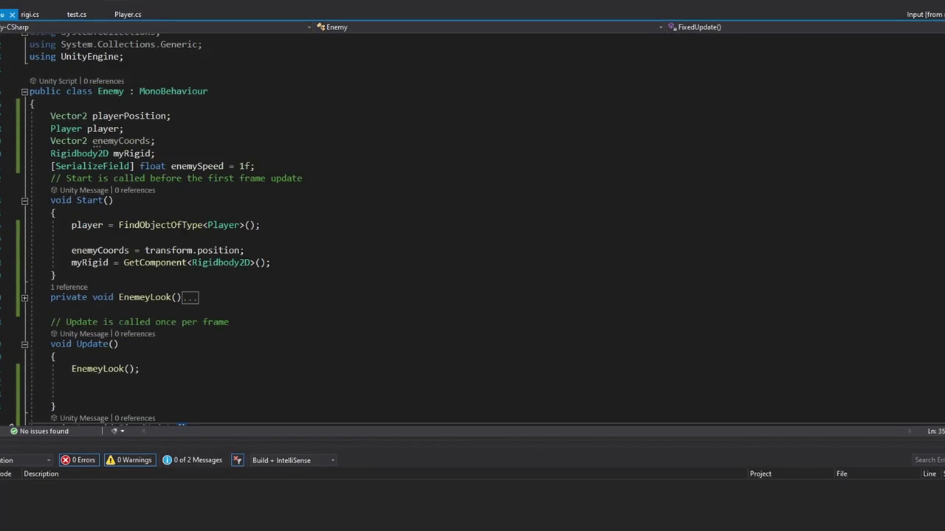
key("Return")
Declare a GameObject enemyTriggerArea field in Enemy.cs.
type("EnemyTrig")
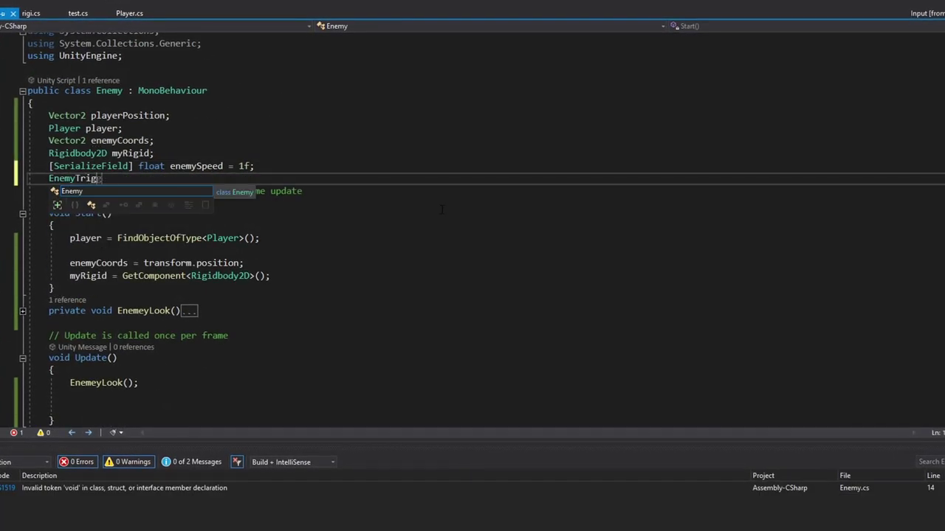
type("gerArea")
key("BackSpace")
key("BackSpace")
key("BackSpace")
key("BackSpace")
key("BackSpace")
type("GameObject en")
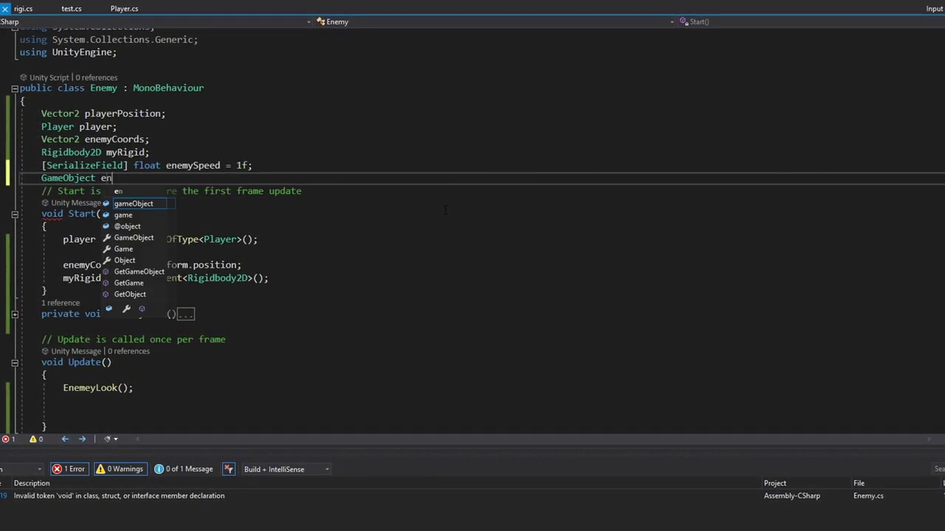
type(";")
Add a FindObjectOfType EnemyTriggerArea line under the myRigid assignment, then delete it.
left_click(370, 253)
key("Down")
key("Down")
key("End")
key("Return")
type("Find")
key("Tab")
type("EnemyTriggerArea")
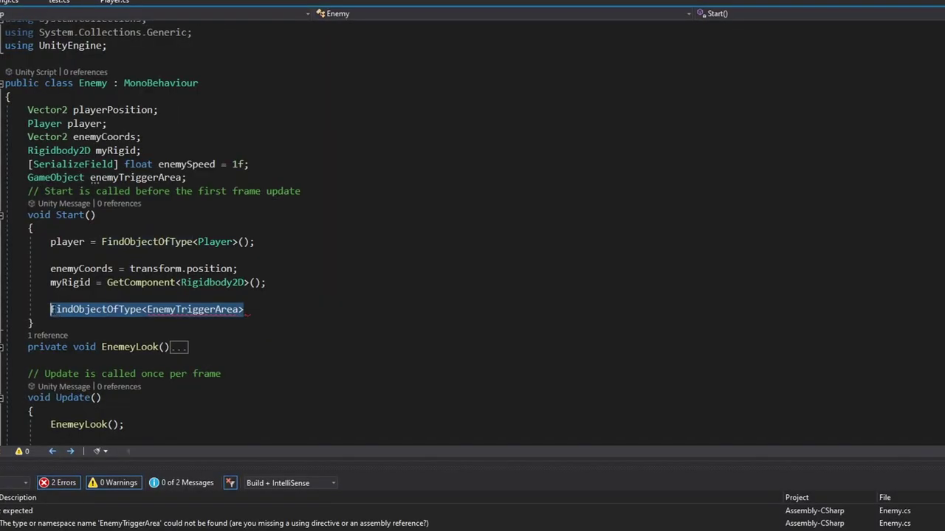
key("ctrl+x")
left_click(187, 177)
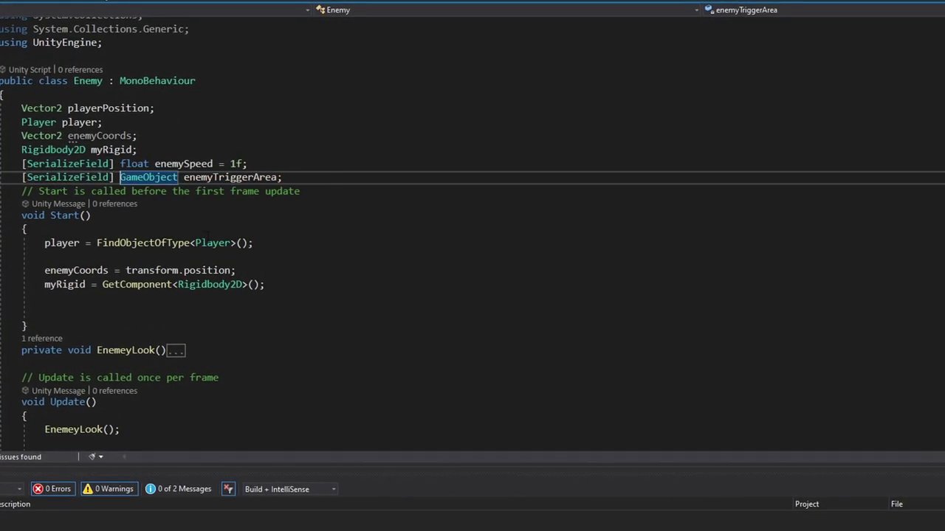
Begin an enemyTriggerArea. statement on the blank line under myRigid in Start().
left_click(163, 305)
type("enemyTriggerArea")
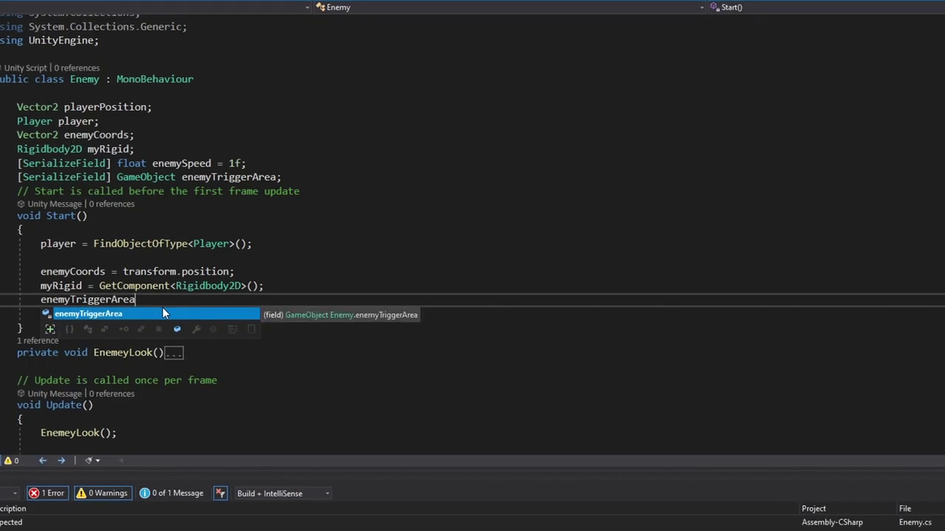
type(".")
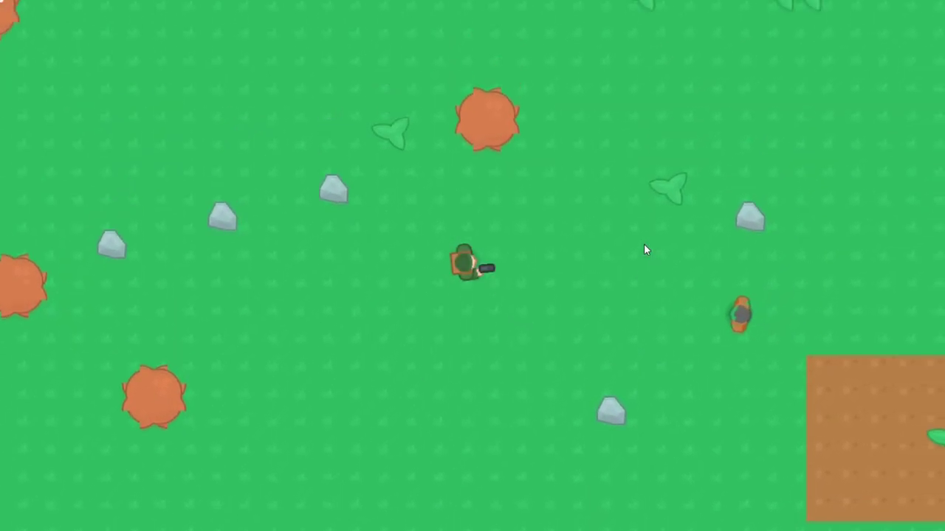
key("a")
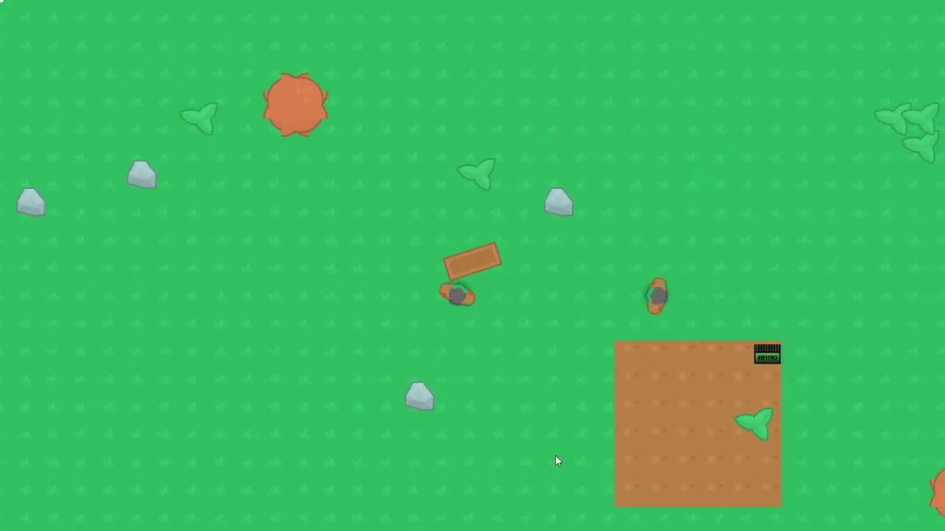
Walk the respawned player left and place more wall blocks beside the existing wall.
key("a")
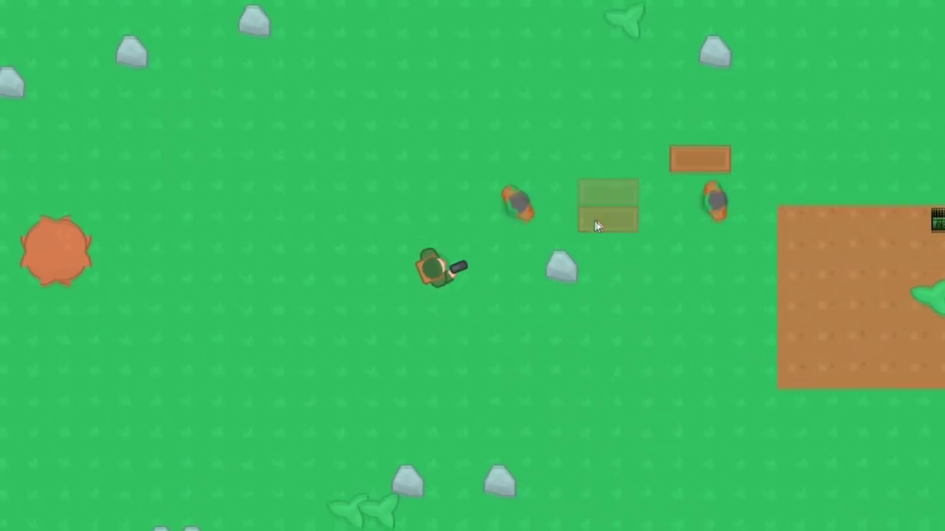
key("a")
left_click(605, 210)
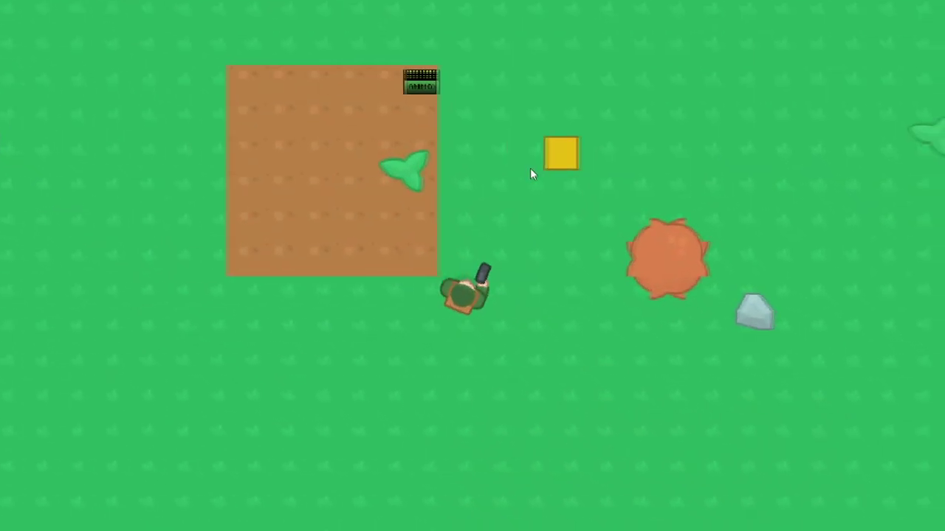
Place yellow blocks beside, below and above the yellow column while walking left.
left_click(528, 189)
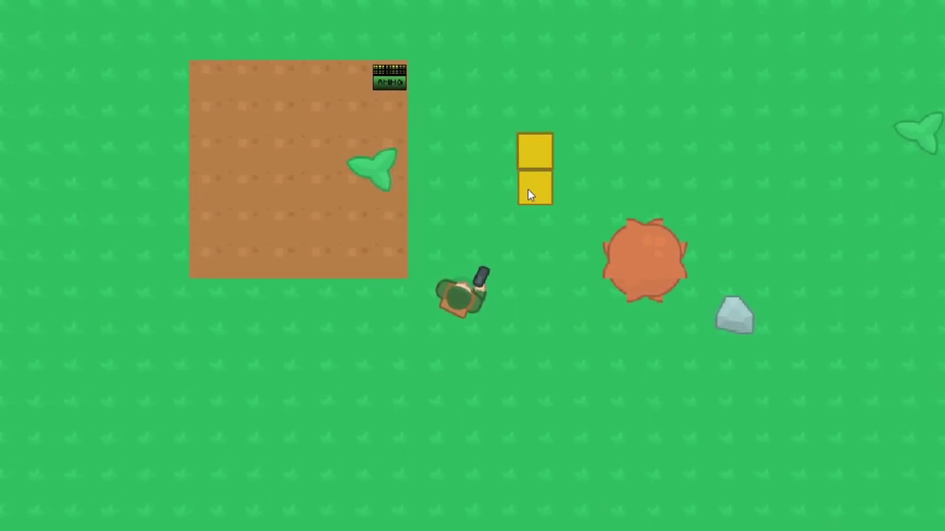
left_click(532, 230)
left_click(526, 280)
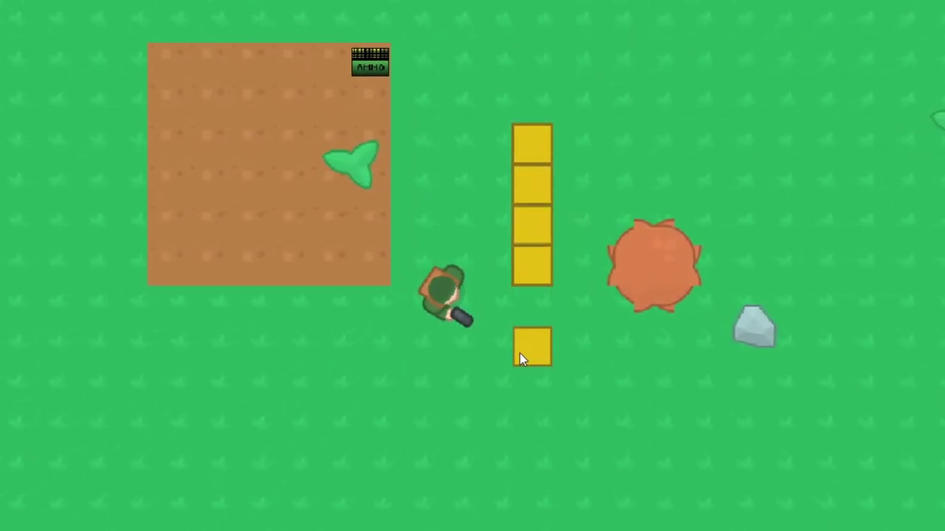
left_click(524, 317)
key("a")
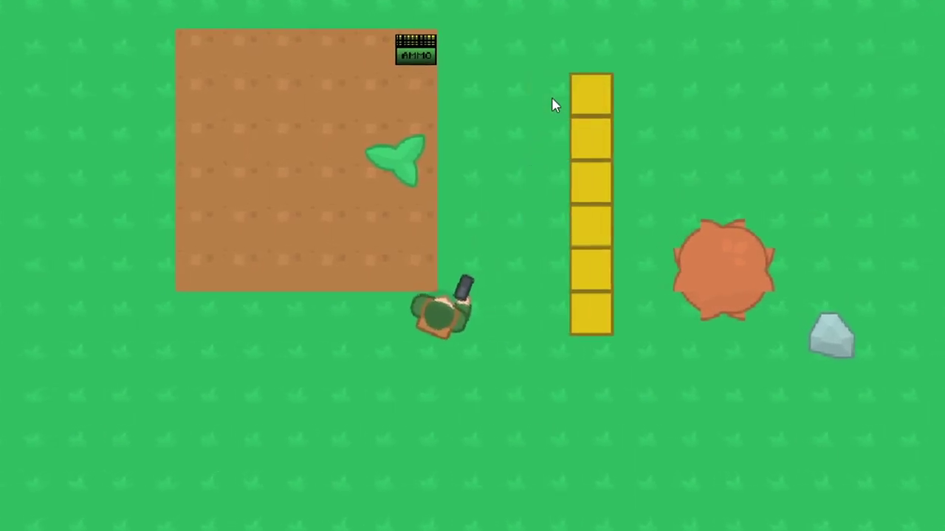
left_click(523, 104)
left_click(509, 392)
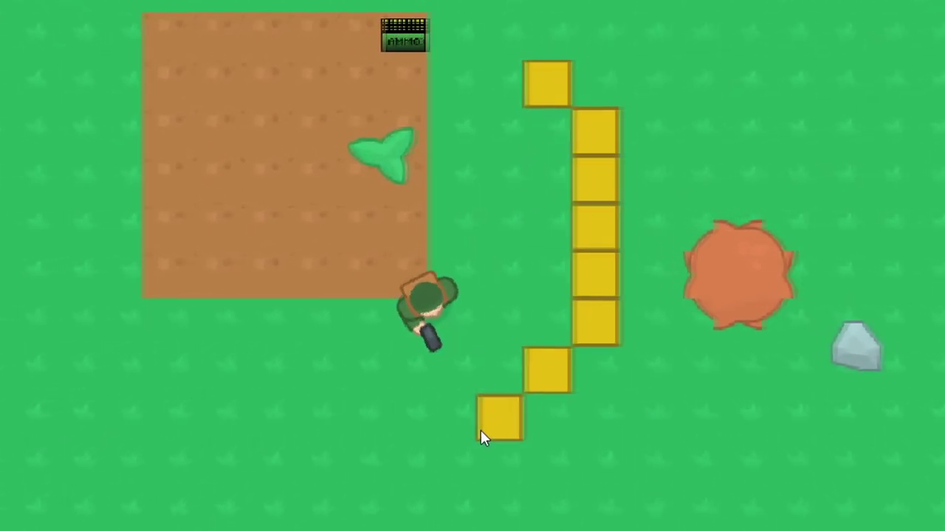
key("a")
left_click(507, 80)
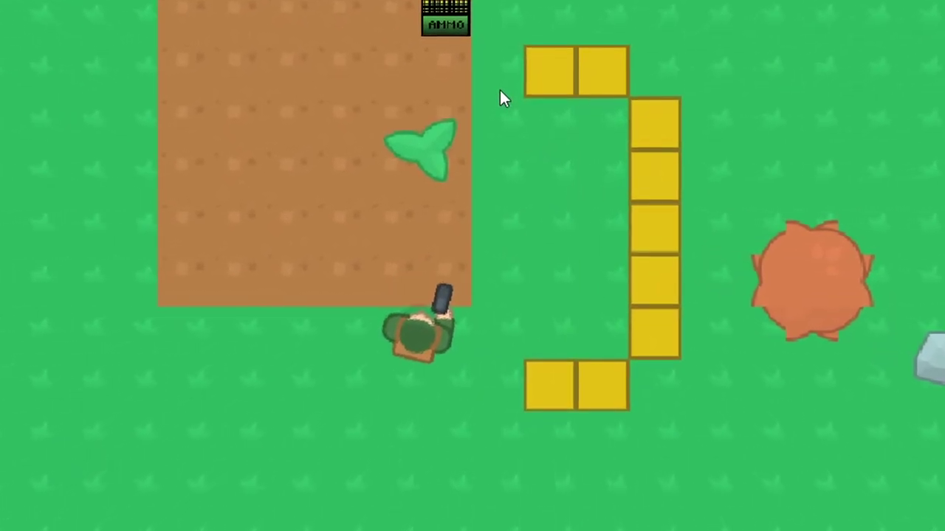
left_click(550, 171)
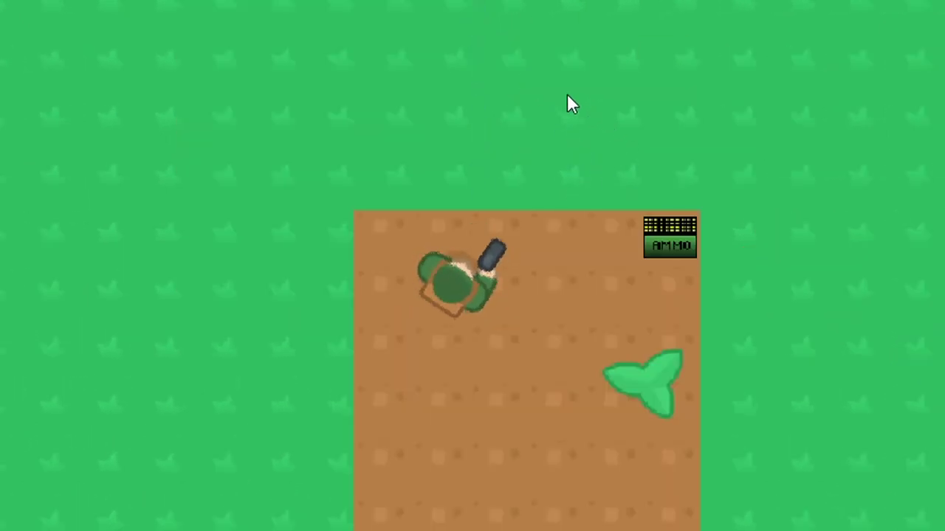
Switch block type, walk down-left, and lay a line of yellow blocks down the dirt patch.
key("a")
key("s")
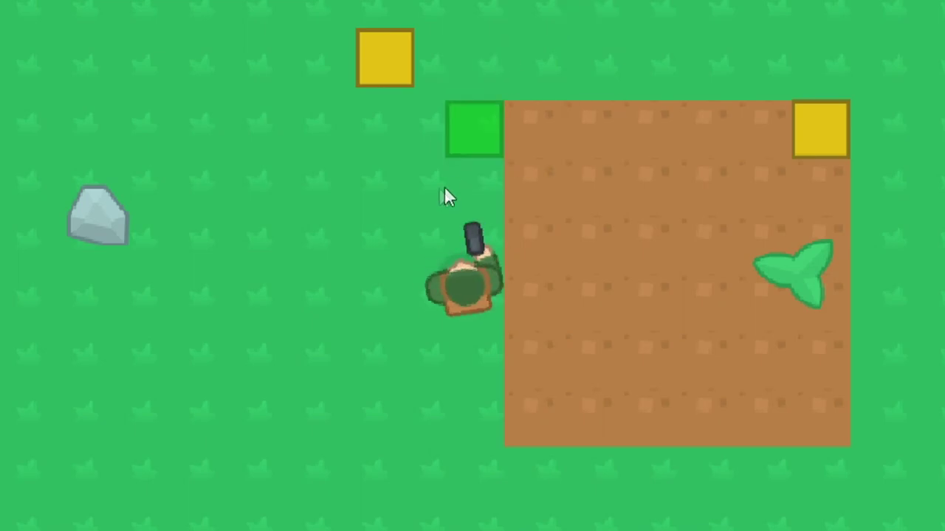
key("s")
key("a")
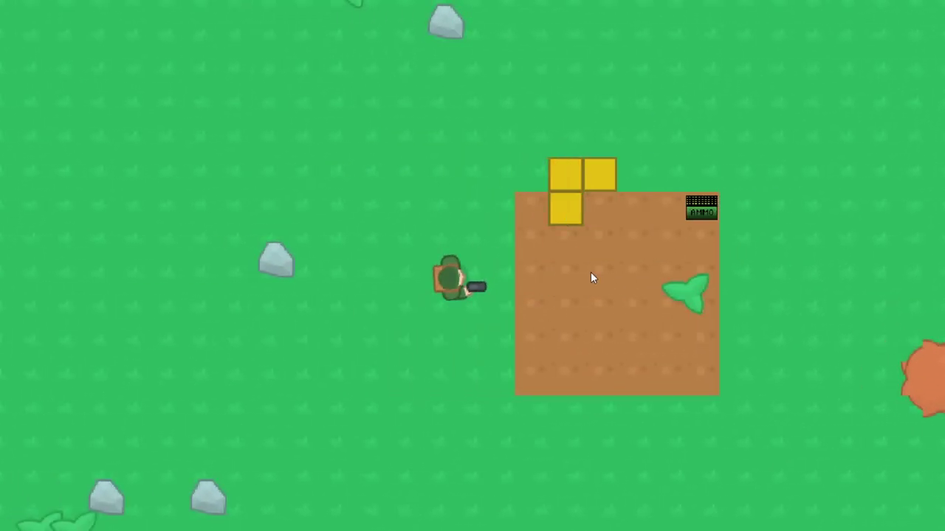
left_click_drag(468, 299, 522, 278)
Walk back to the dirt patch and lay three blocks leftward along the top row.
key("a")
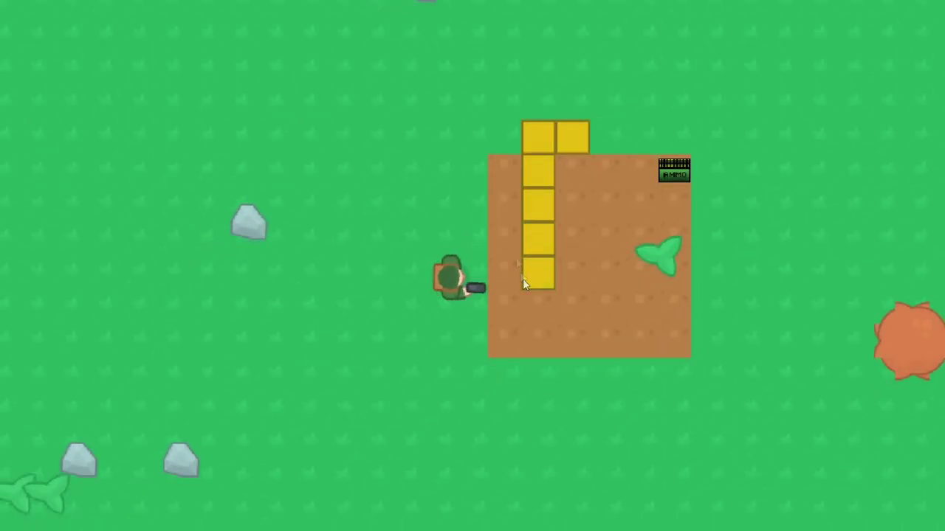
key("w")
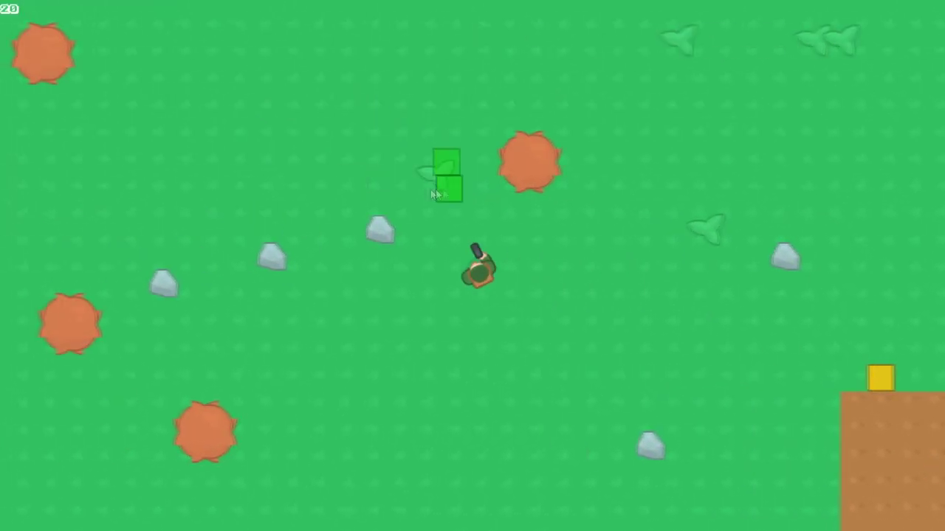
key("a")
key("s")
key("d")
key("w")
key("d")
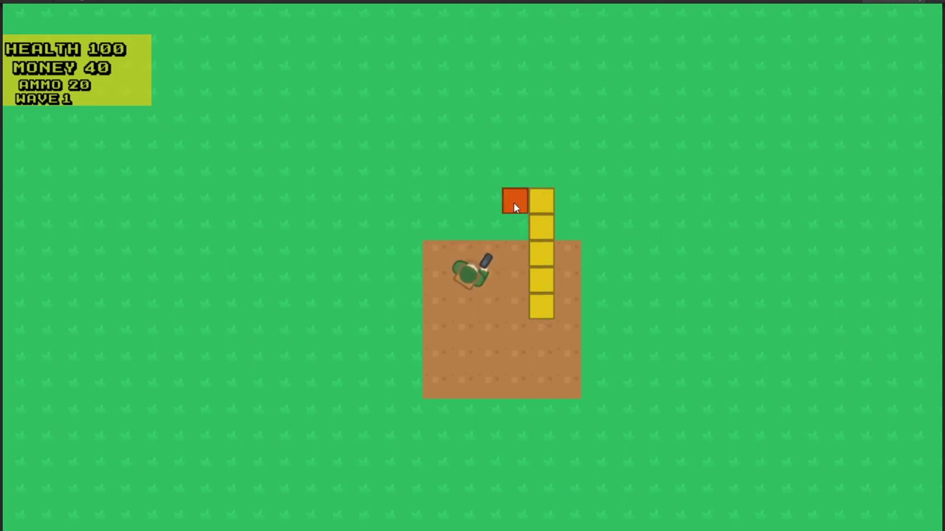
left_click_drag(515, 204, 474, 204)
key("a")
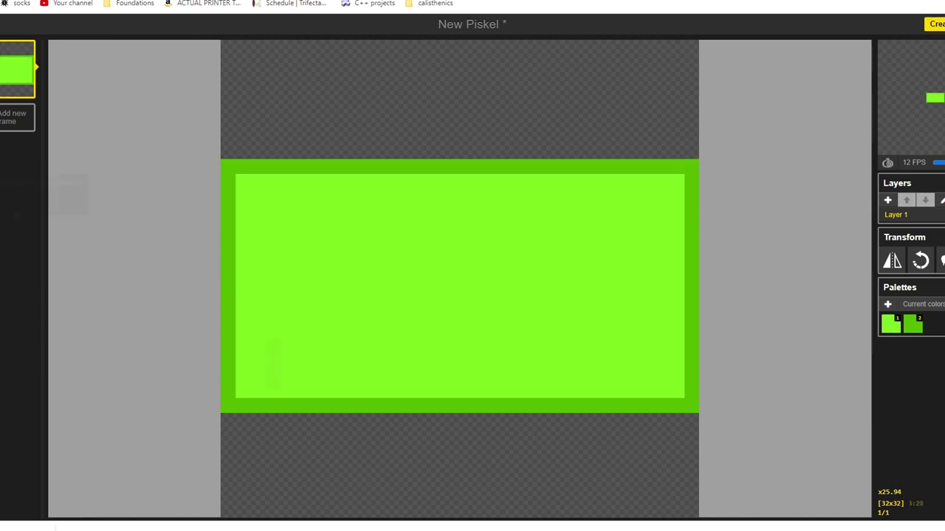
Fill the Piskel sprite bright green and outline it with a dark green border.
mouse_move(534, 211)
left_mouse_down()
mouse_move(408, 271)
mouse_move(421, 223)
mouse_move(508, 332)
mouse_move(544, 221)
mouse_move(434, 315)
mouse_move(539, 278)
mouse_move(430, 339)
left_mouse_up()
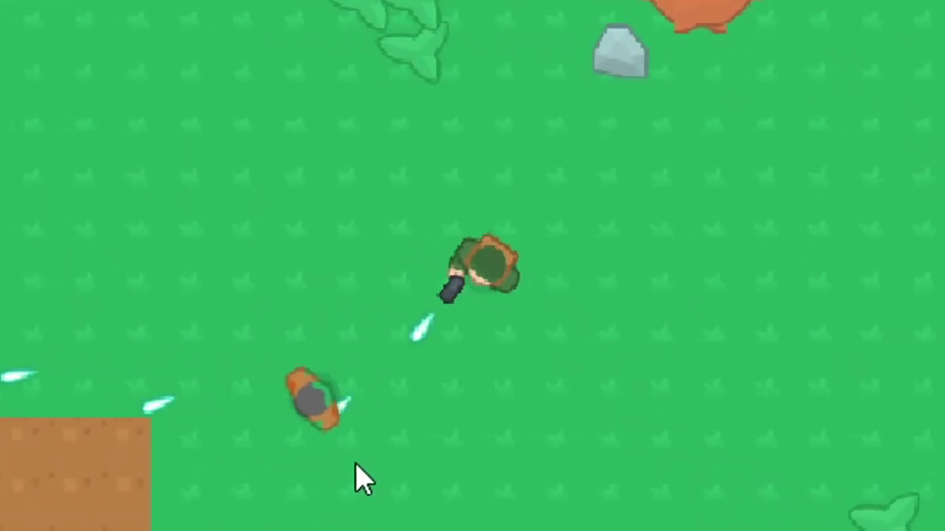
Shoot the approaching zombie, then extend the top row of yellow blocks leftward.
left_click(531, 510)
left_click(675, 480)
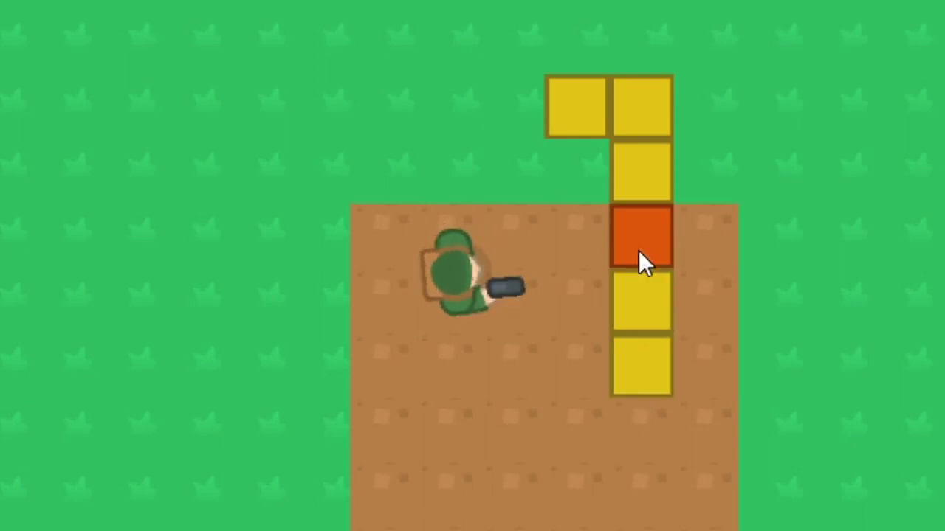
key("a")
left_click_drag(573, 112, 480, 113)
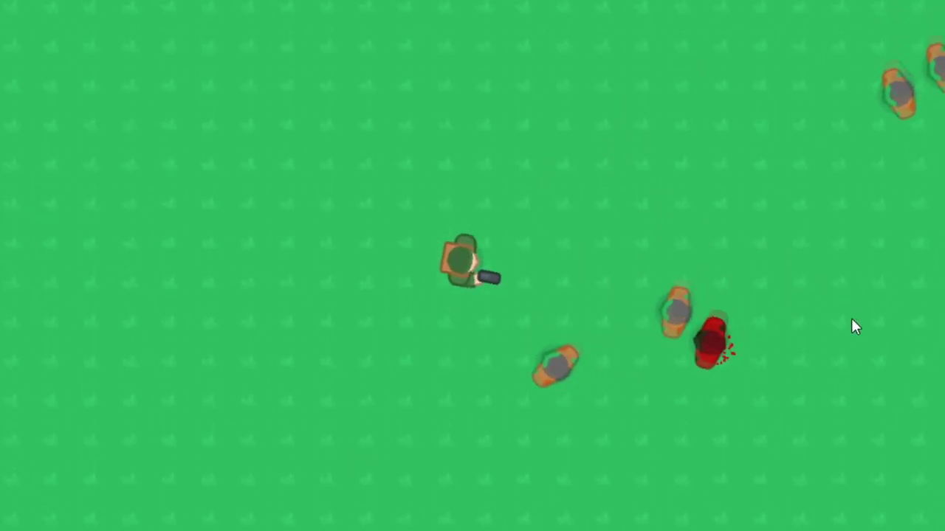
Shoot the zombies on the right, then retreat left and down from the horde.
left_click(841, 245)
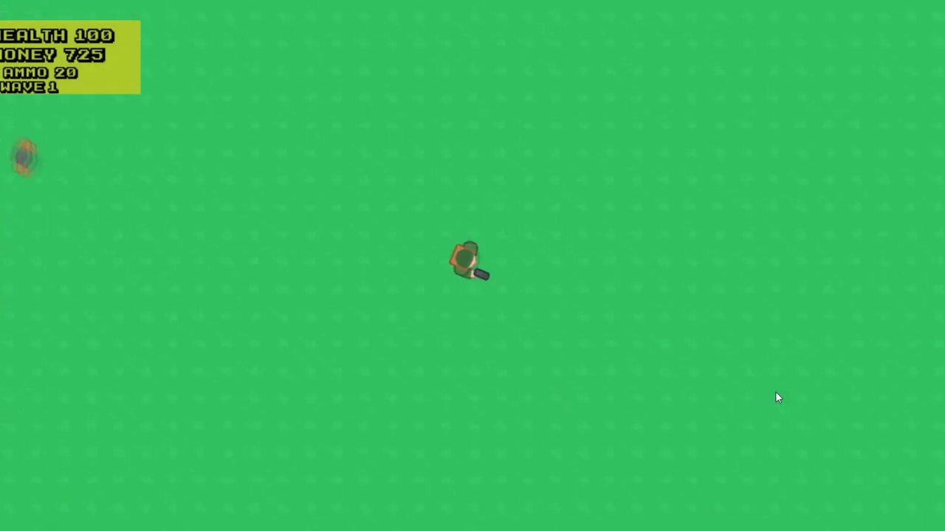
key("a")
key("s")
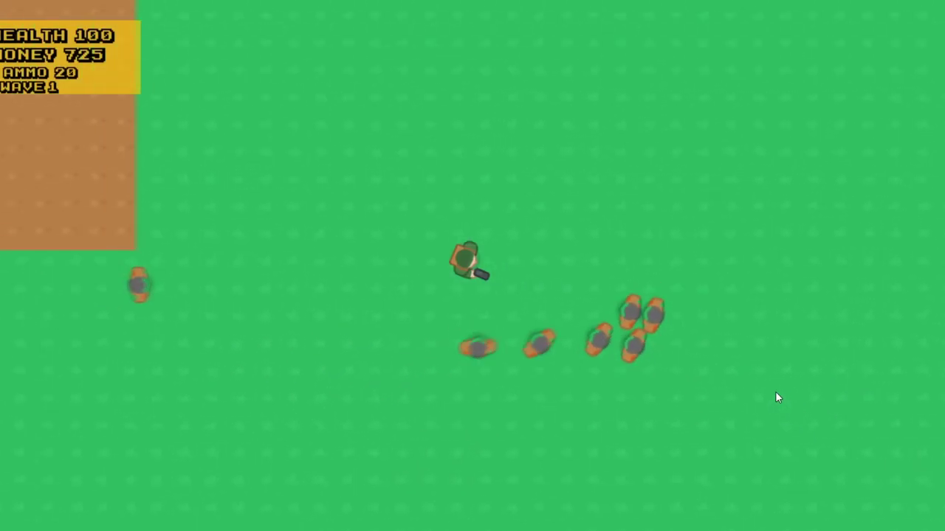